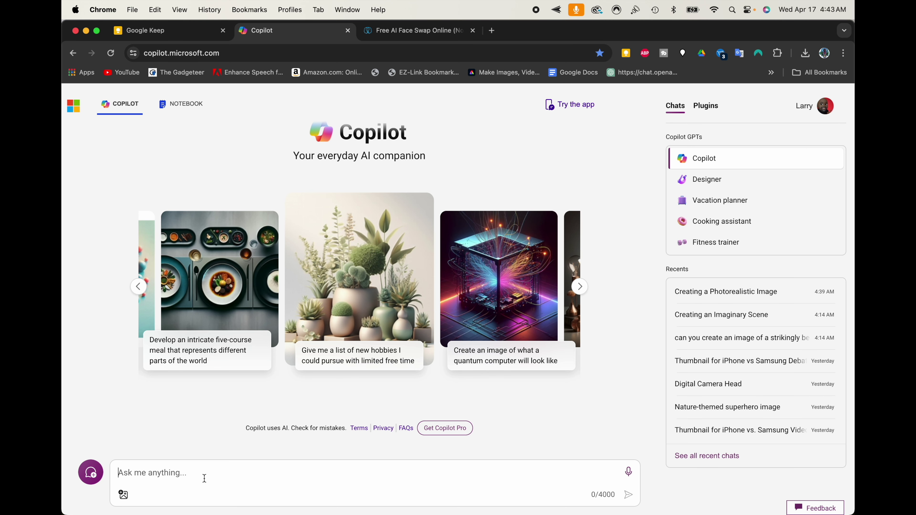
Paste the prompt for a biracial female WWII tank commander in a hatch holding an American flag, then submit it
left_click(189, 474)
type("Create a Photorealistic image of a strikingly, beautiful biracial female WWII tank commander, standing up in the hatch holding an American flag")
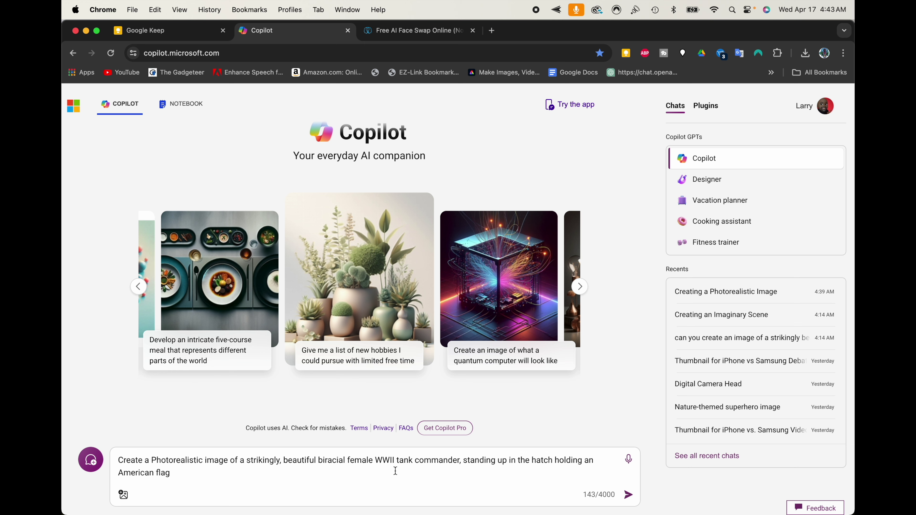
left_click(628, 495)
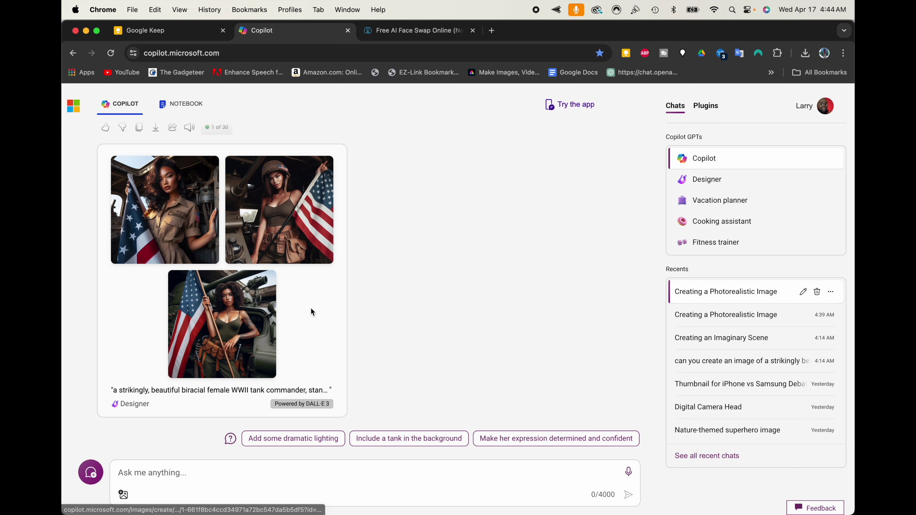
Recreate the second image, the helmeted woman with the flag, in Landscape size
left_click(286, 241)
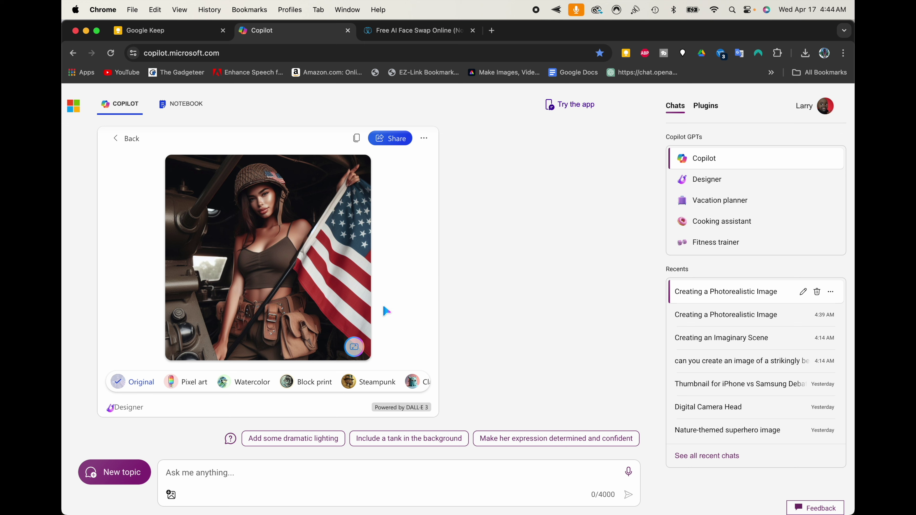
left_click(355, 349)
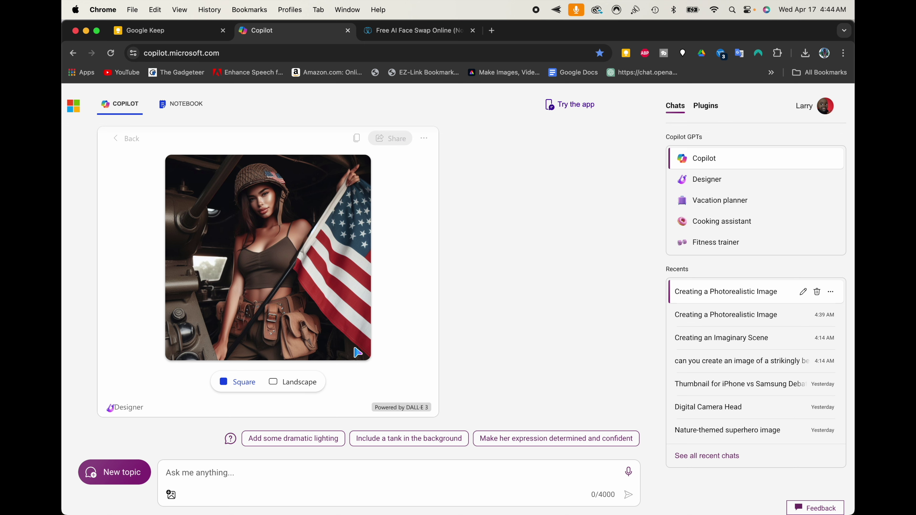
left_click(296, 384)
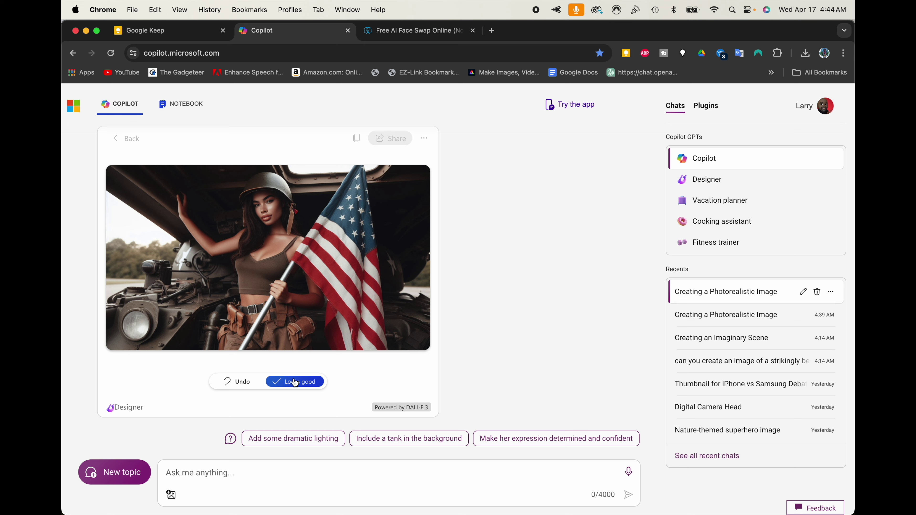
Keep the landscape version and download it, starting the file name with 'T'
left_click(293, 387)
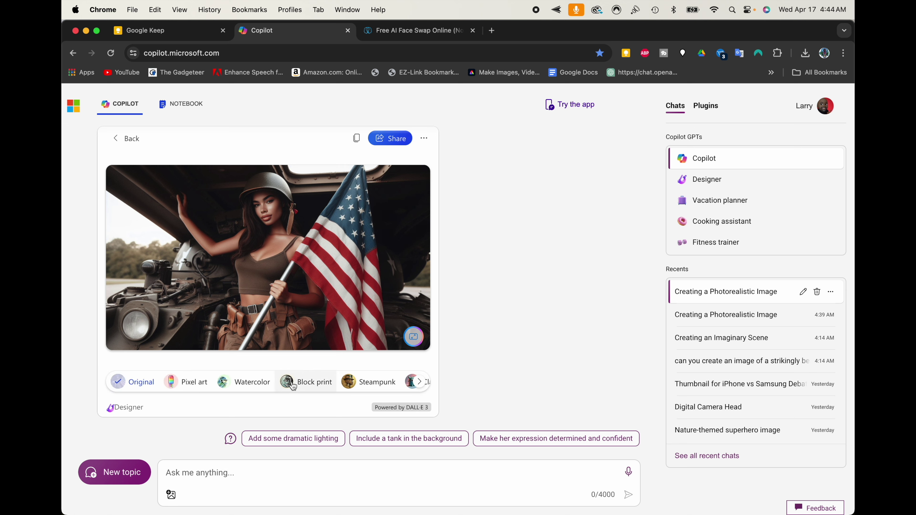
left_click(424, 141)
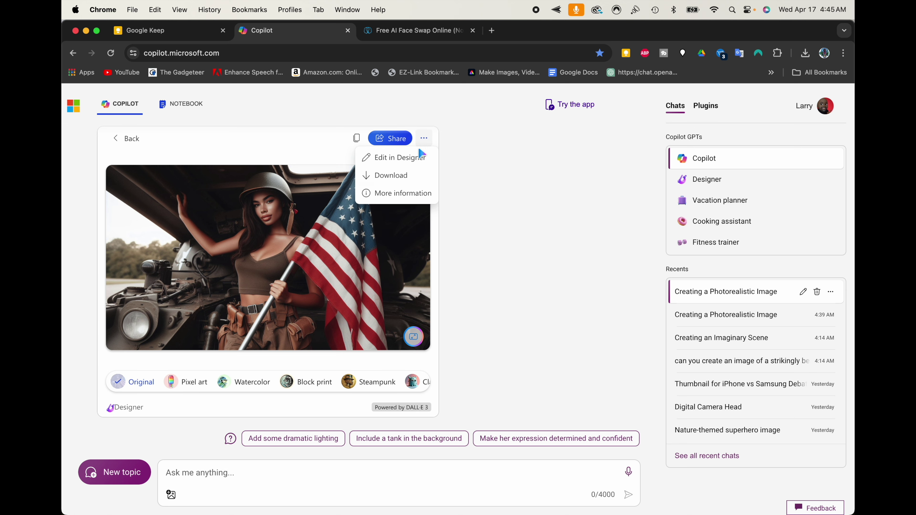
left_click(401, 176)
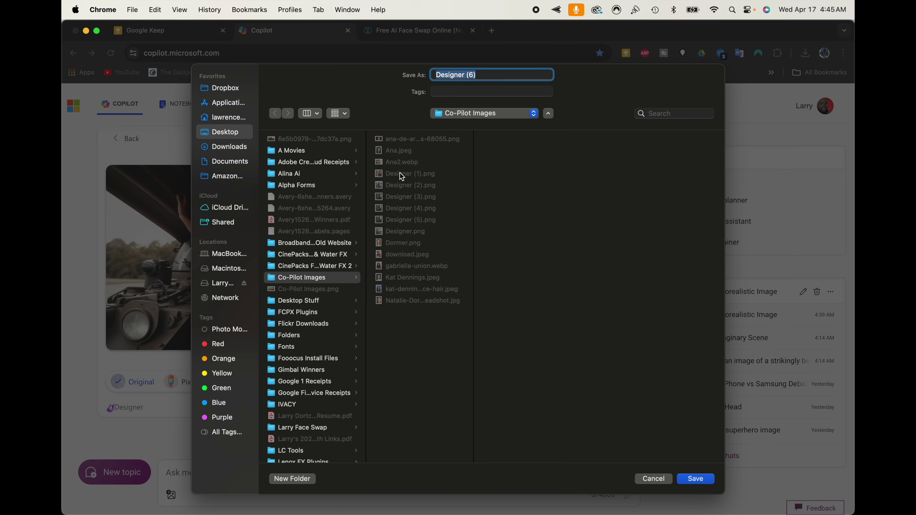
type("T")
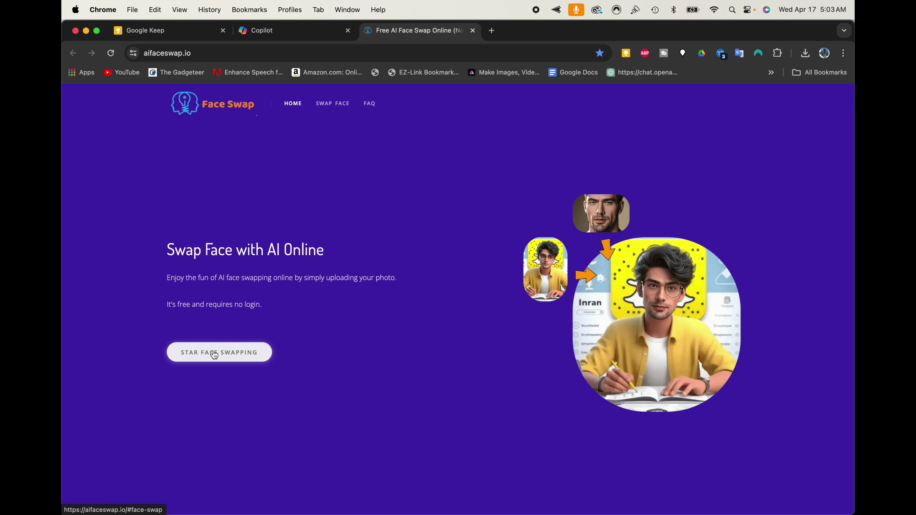
Upload Tank .png from the Co-Pilot Images folder as the Source Image
left_click(215, 356)
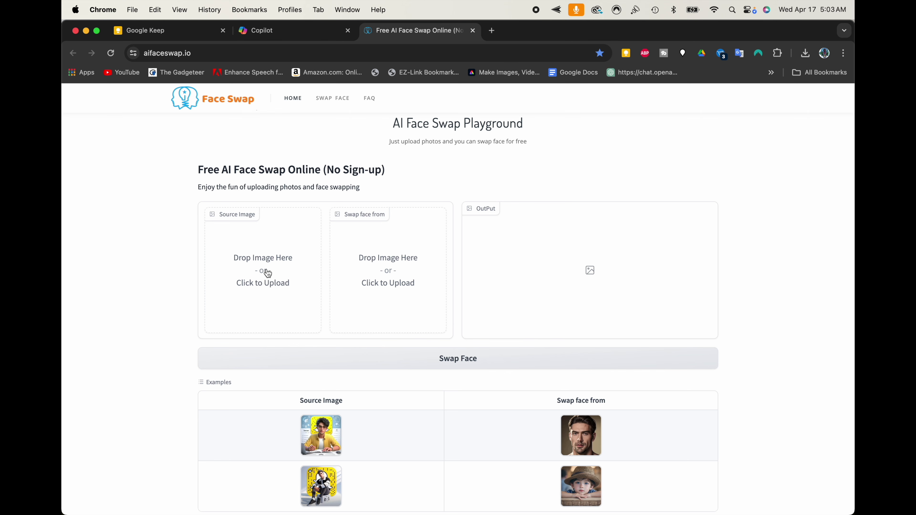
left_click(263, 275)
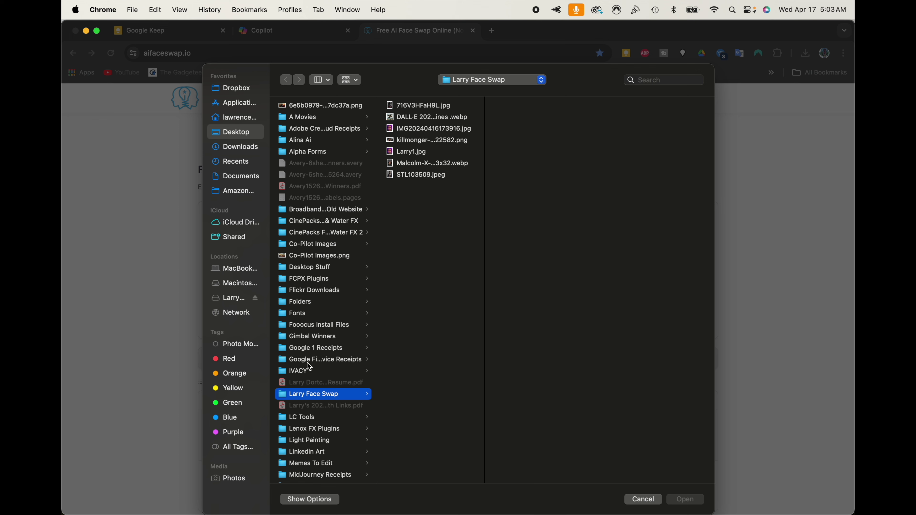
type("co")
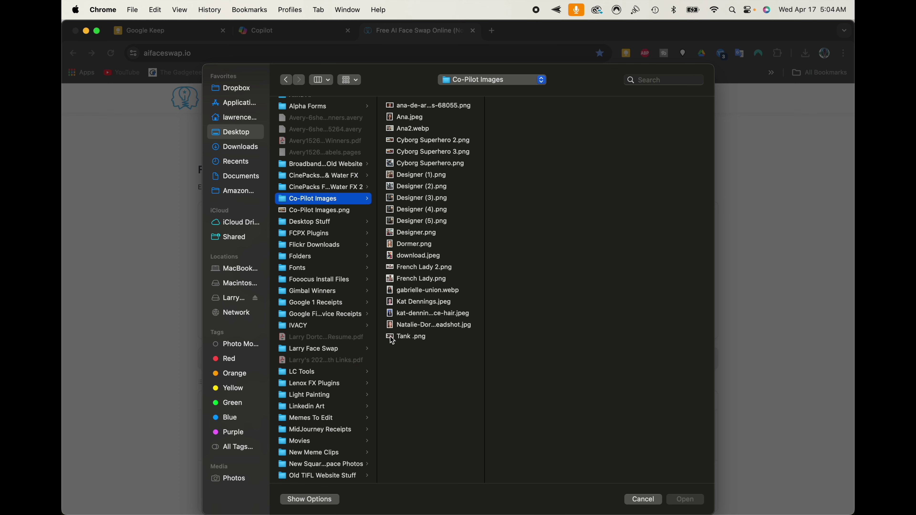
left_click(392, 339)
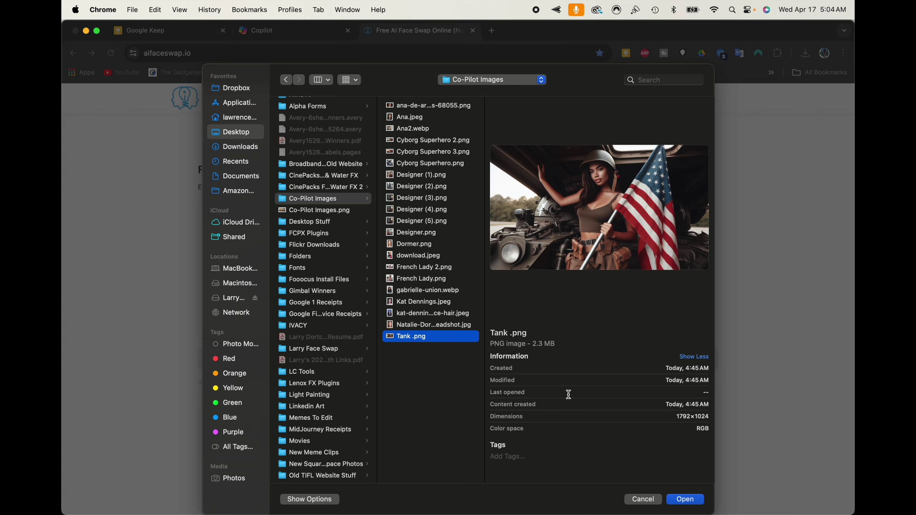
left_click(687, 502)
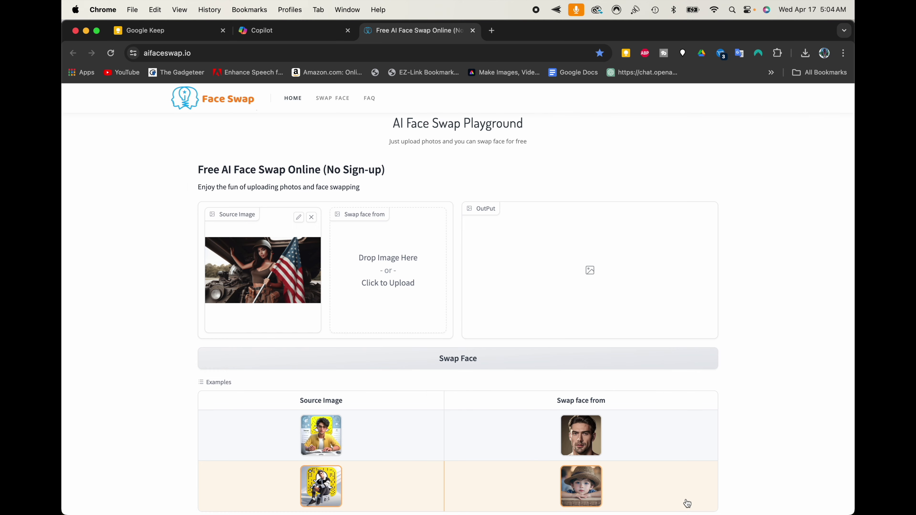
Load the smiling woman's portrait as the face to swap in
left_click(390, 275)
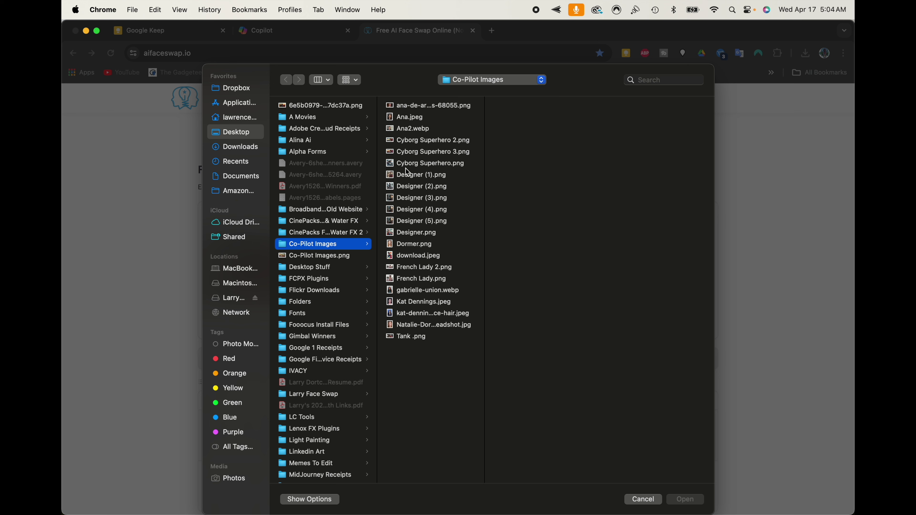
left_click(391, 293)
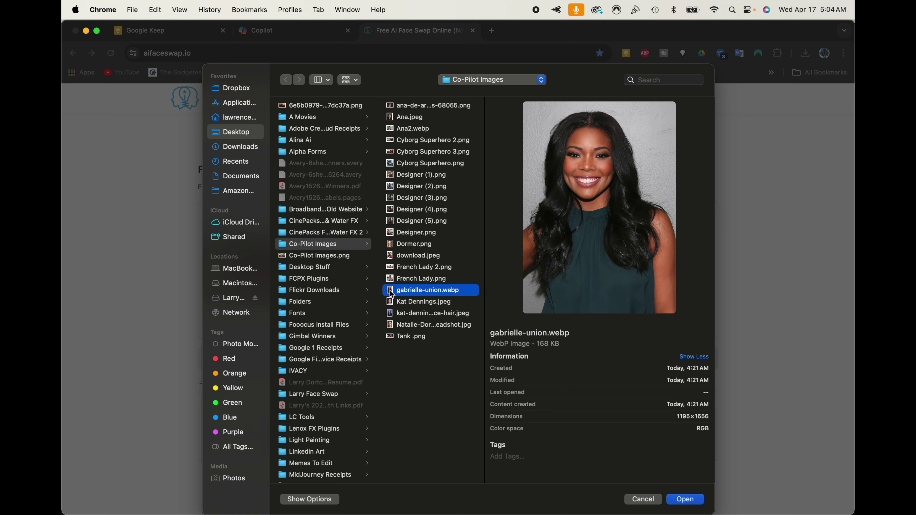
left_click(683, 502)
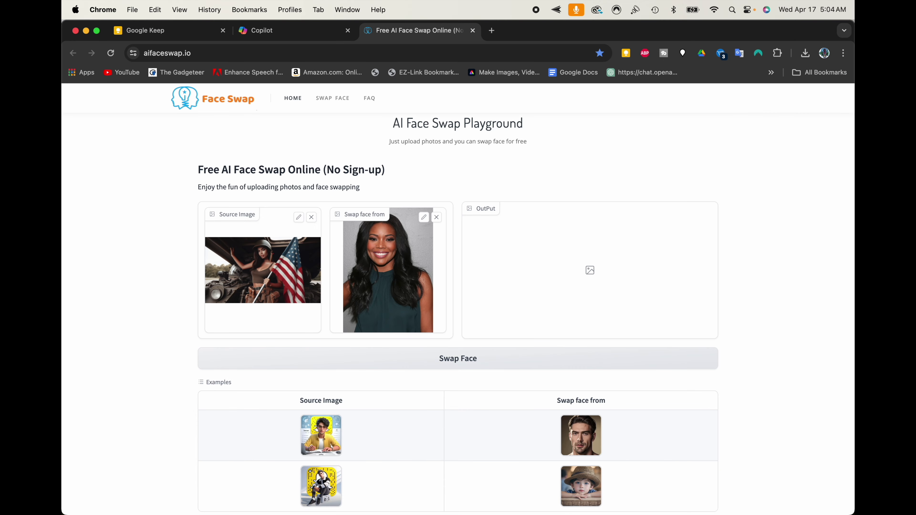
Run the face swap, download the output as 'Tank Swap', and reveal it in Finder
left_click(449, 361)
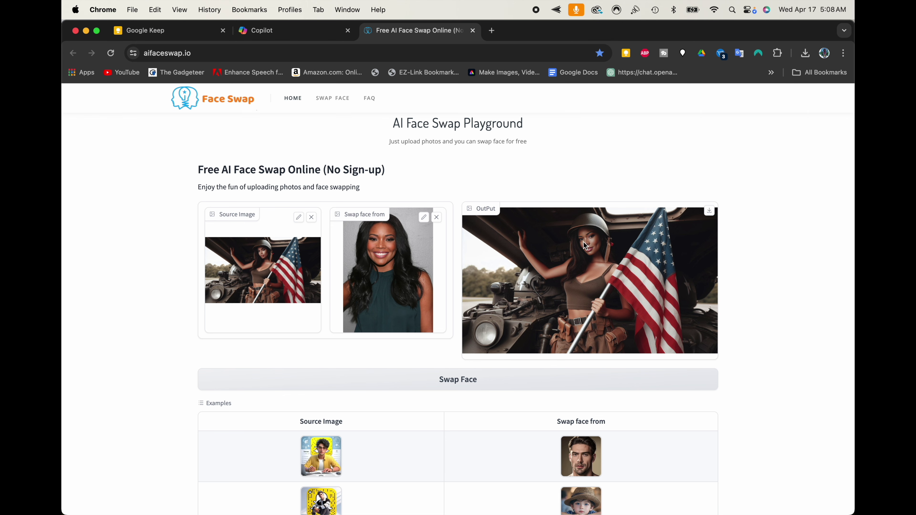
left_click(708, 212)
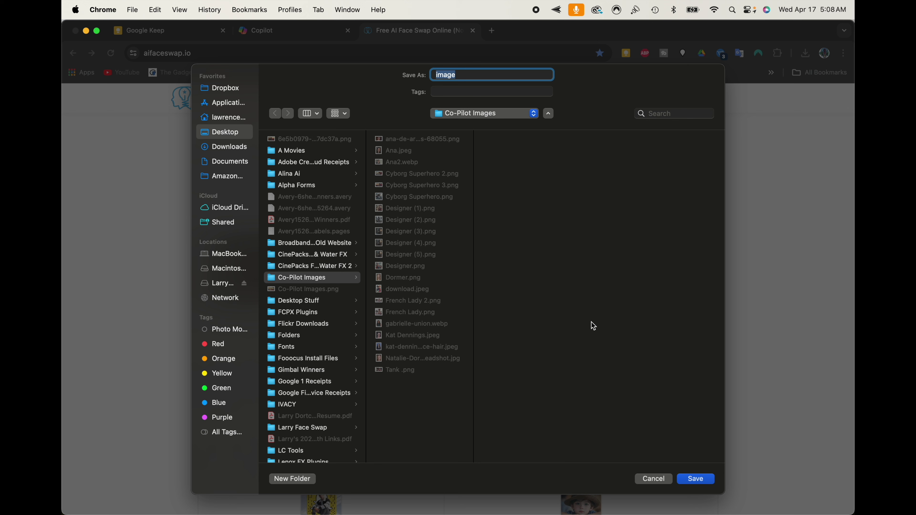
type("Tank Swap")
key("Return")
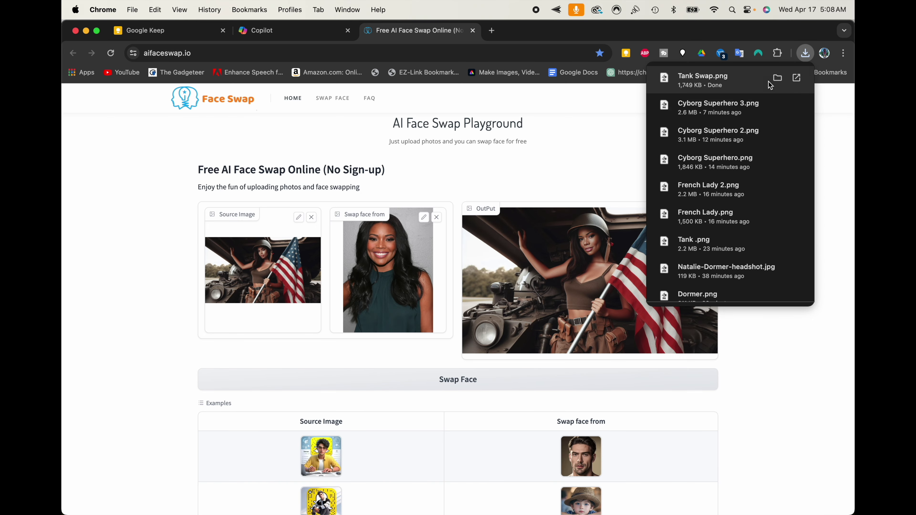
left_click(777, 77)
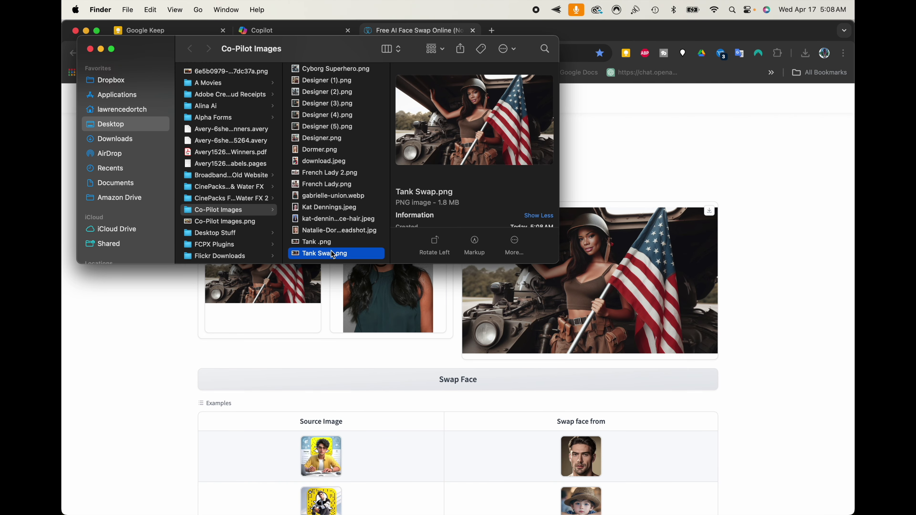
key("space")
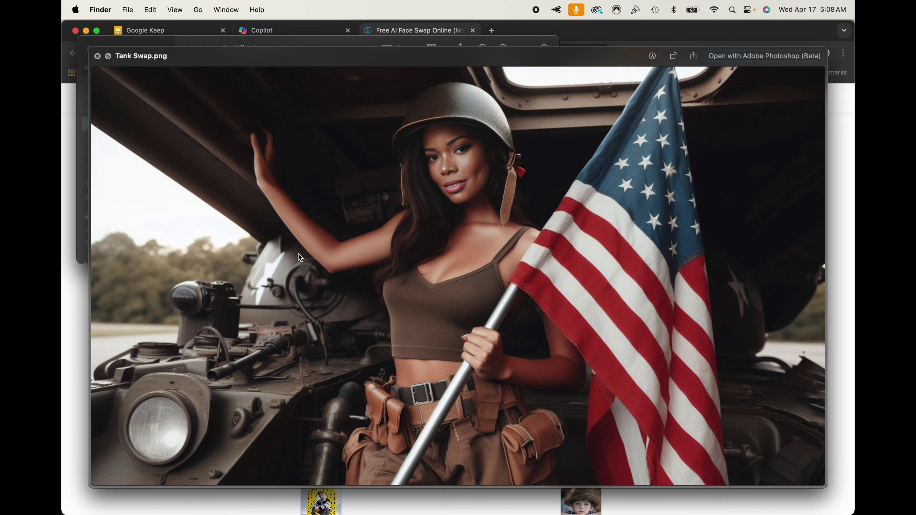
key("space")
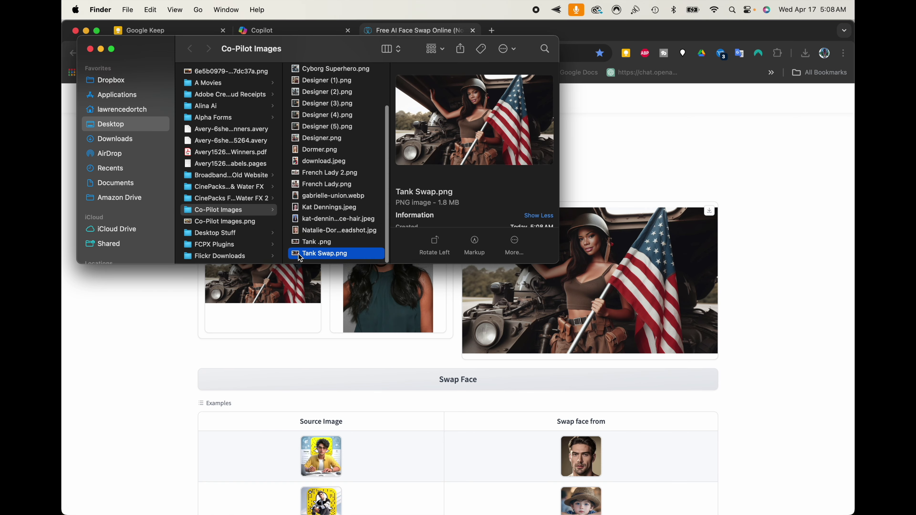
key("Up")
key("space")
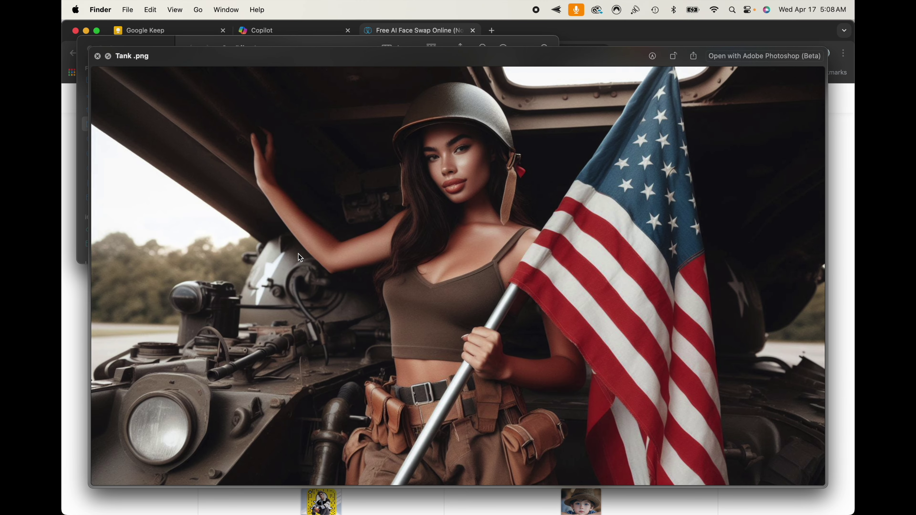
key("Down")
key("Up")
key("Down")
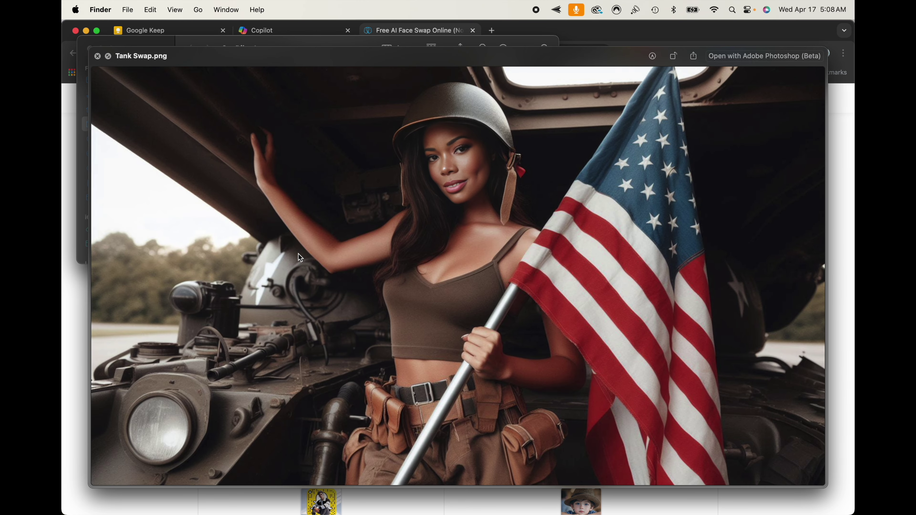
key("Up")
key("Down")
key("Up")
key("Down")
key("Up")
key("Down")
key("Up")
key("Down")
key("space")
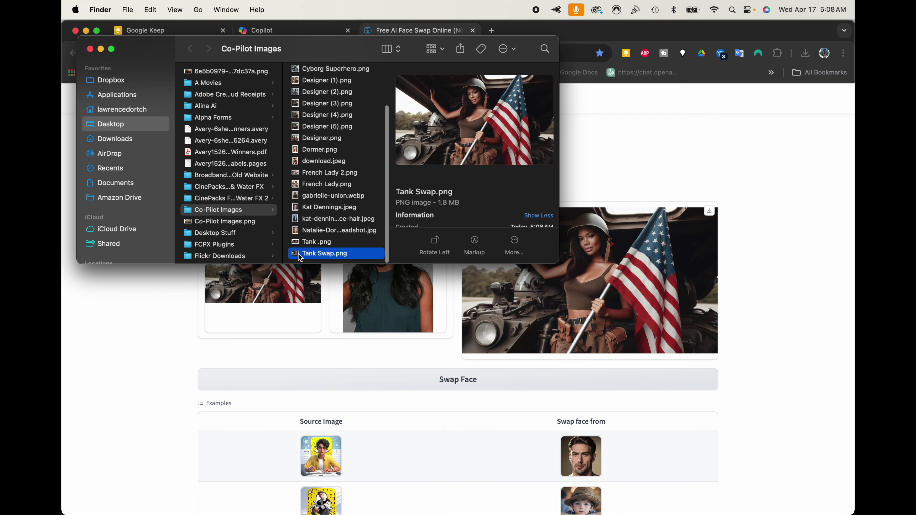